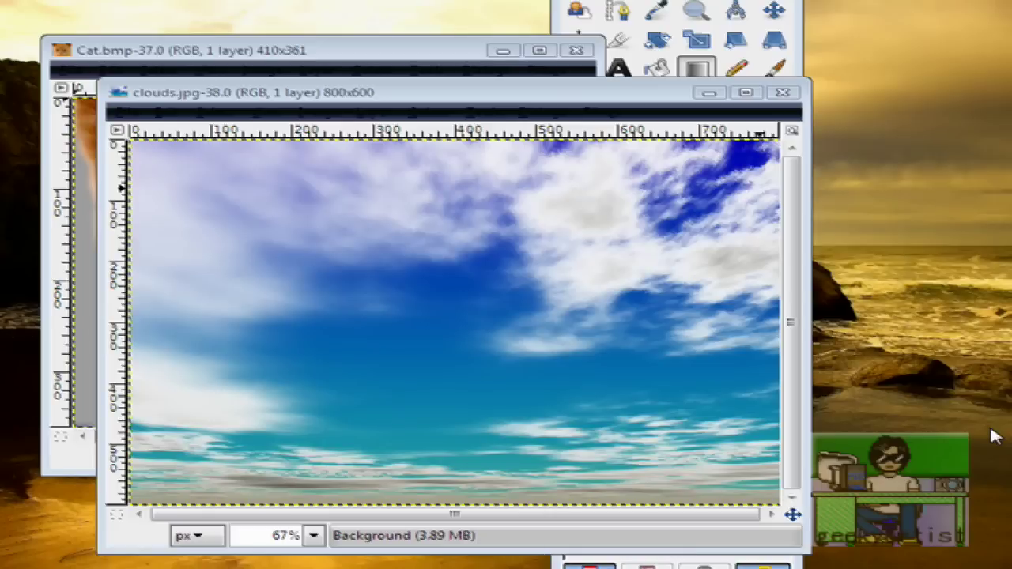
Switch between the clouds.jpg and Cat.bmp image windows.
left_click(607, 102)
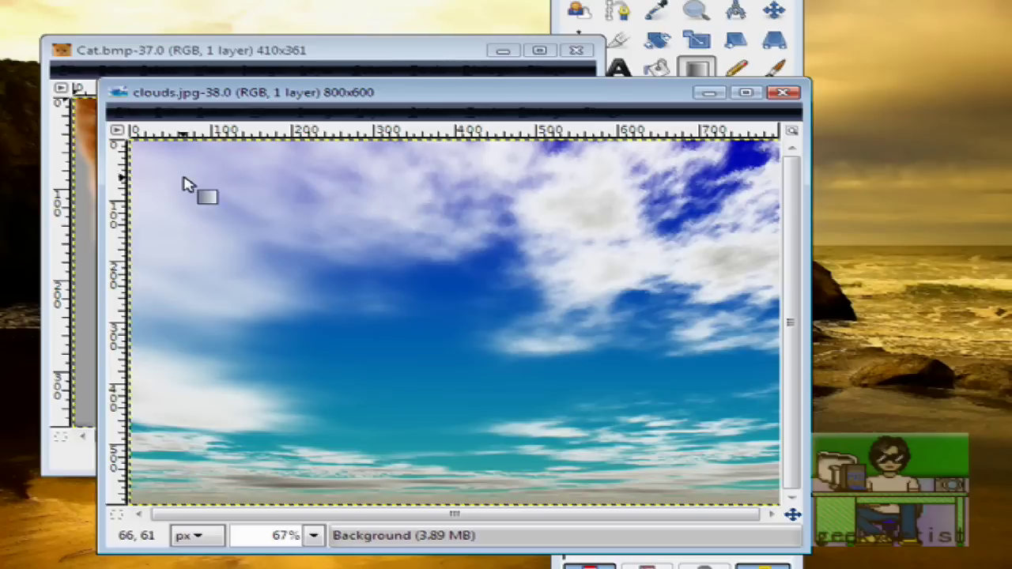
left_click(441, 55)
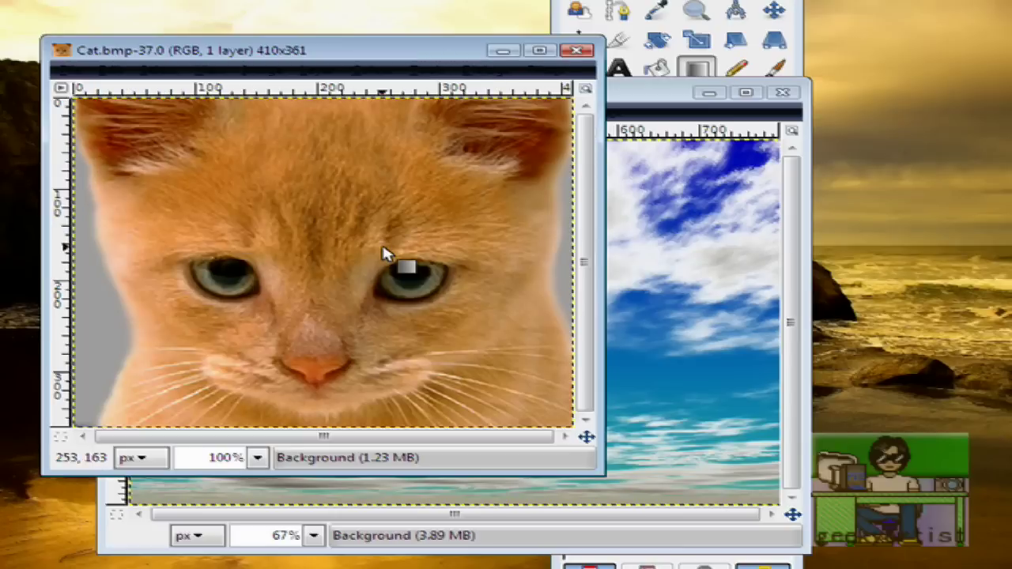
left_click(660, 99)
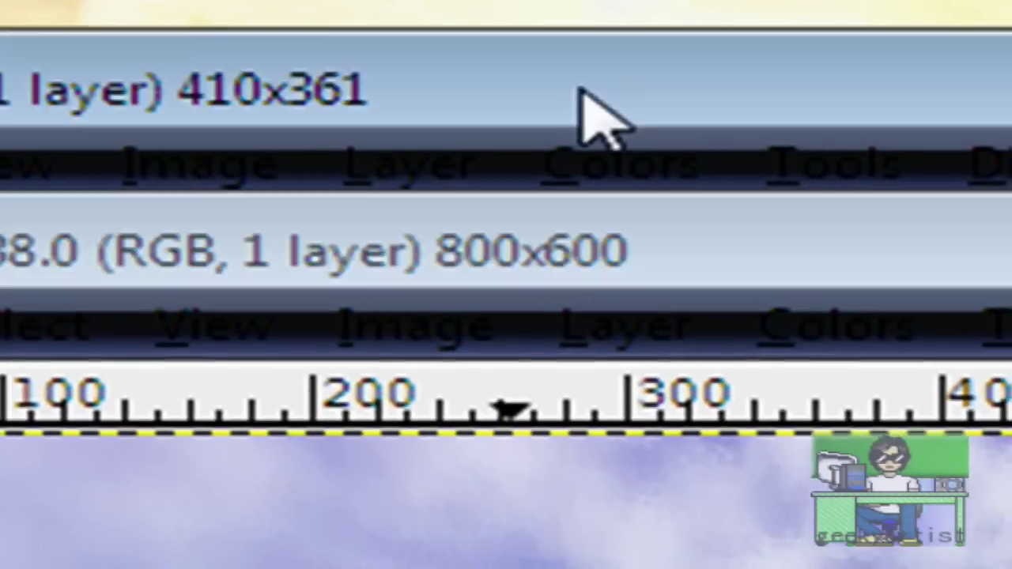
Scale Cat.bmp to width 800 and height 600 with the proportion chain unlinked.
left_click(582, 94)
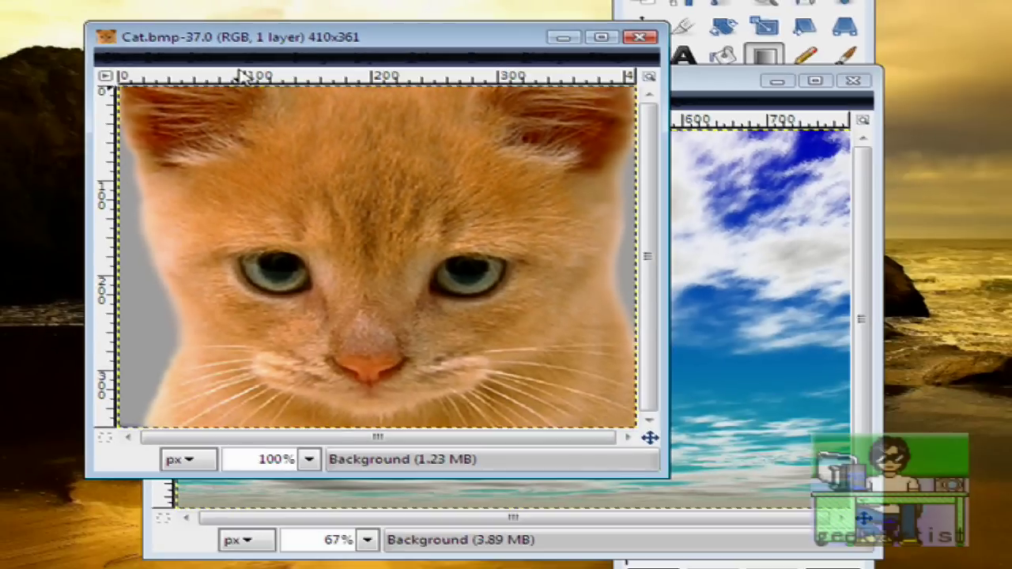
left_click(316, 57)
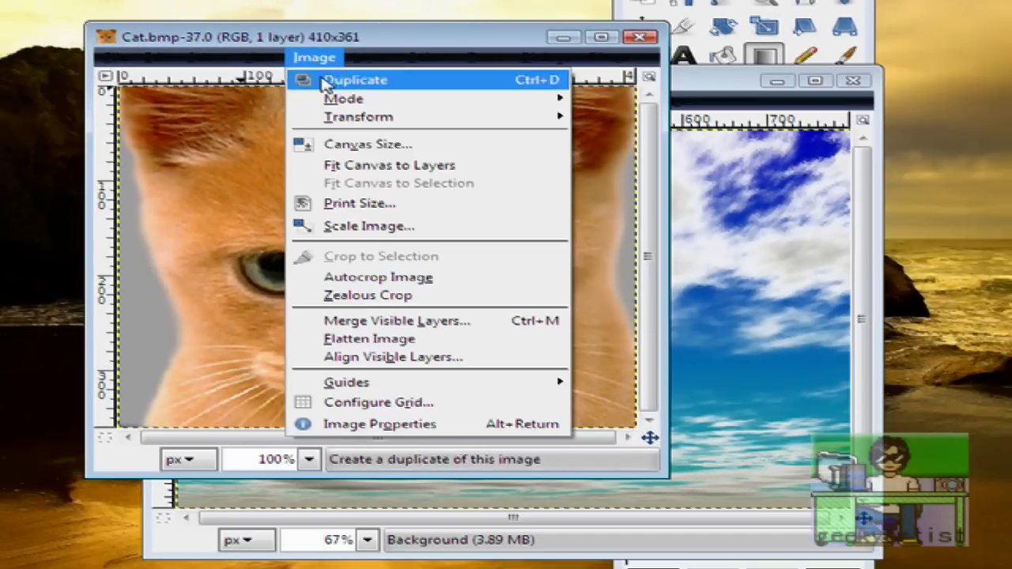
left_click(396, 230)
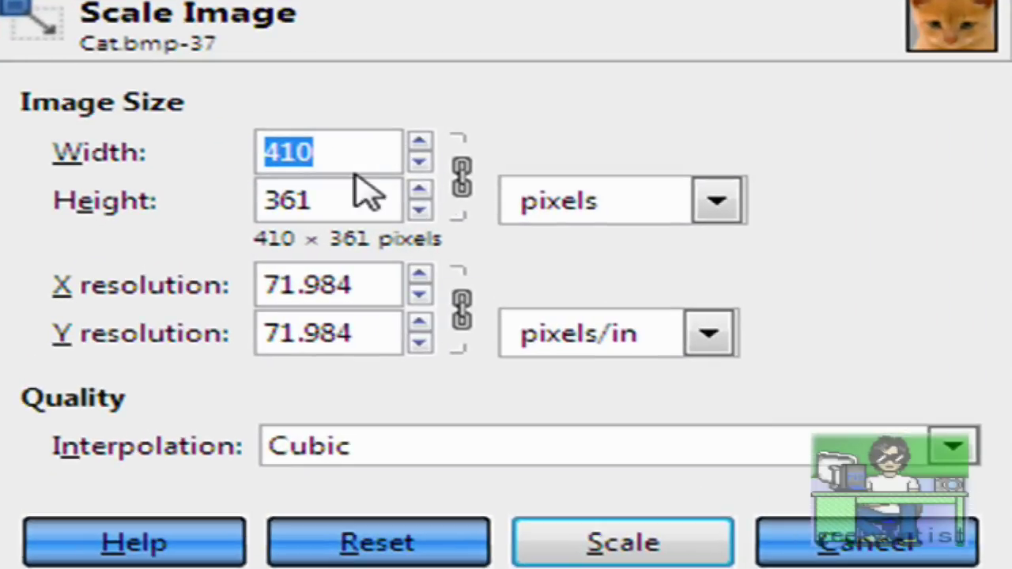
type("800")
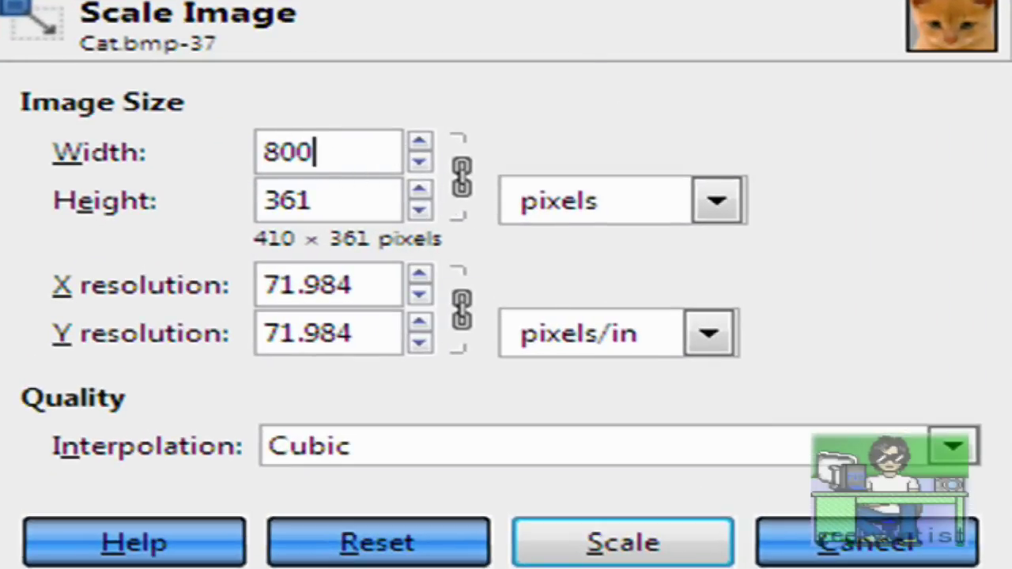
left_click(368, 203)
left_click_drag(369, 203, 214, 210)
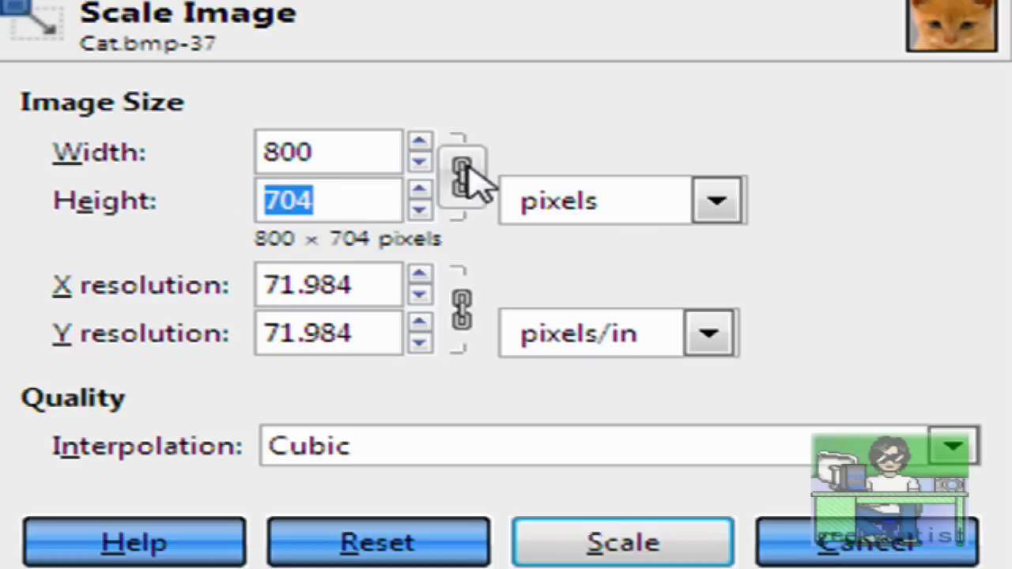
left_click(461, 194)
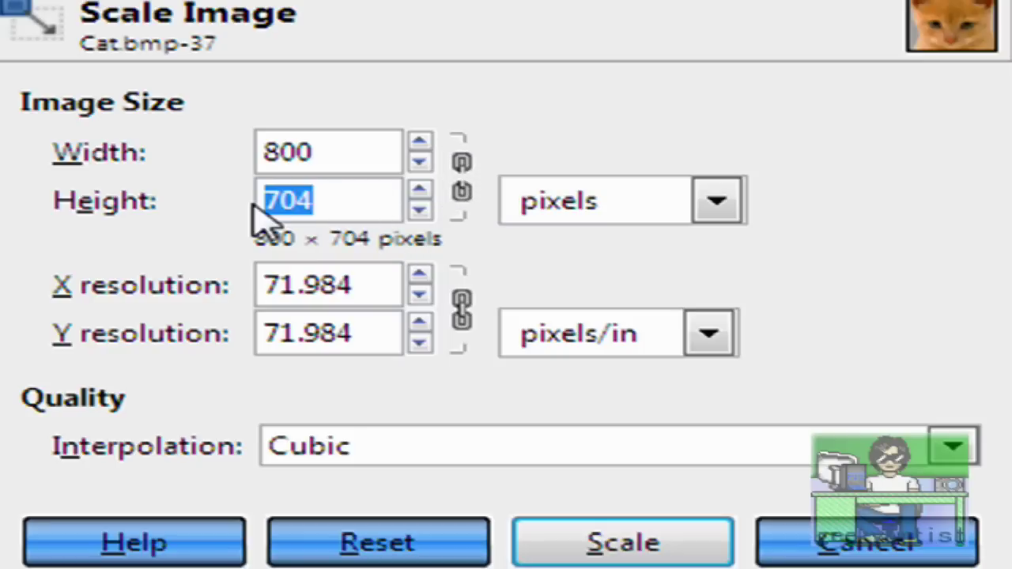
type("600")
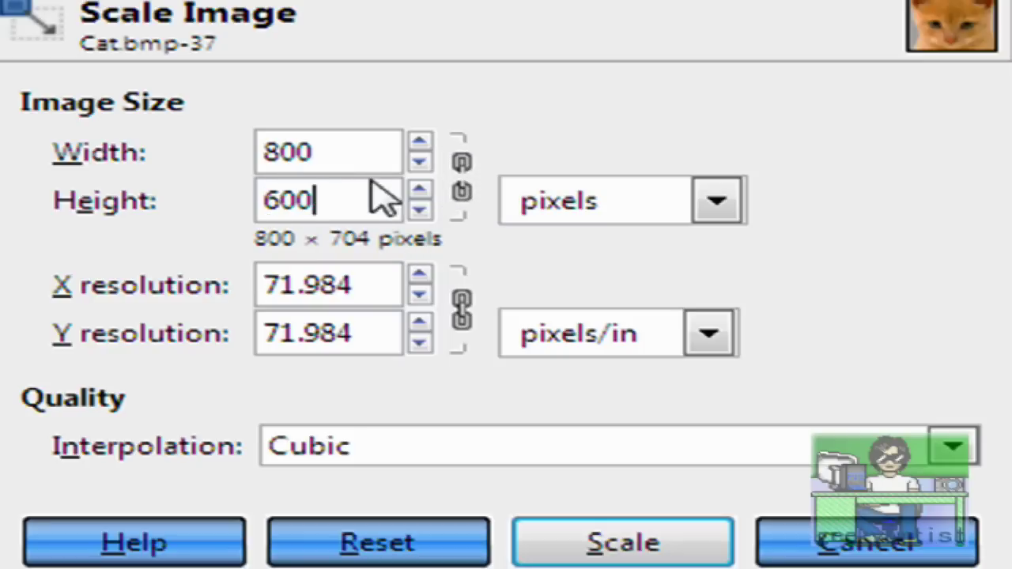
left_click(554, 530)
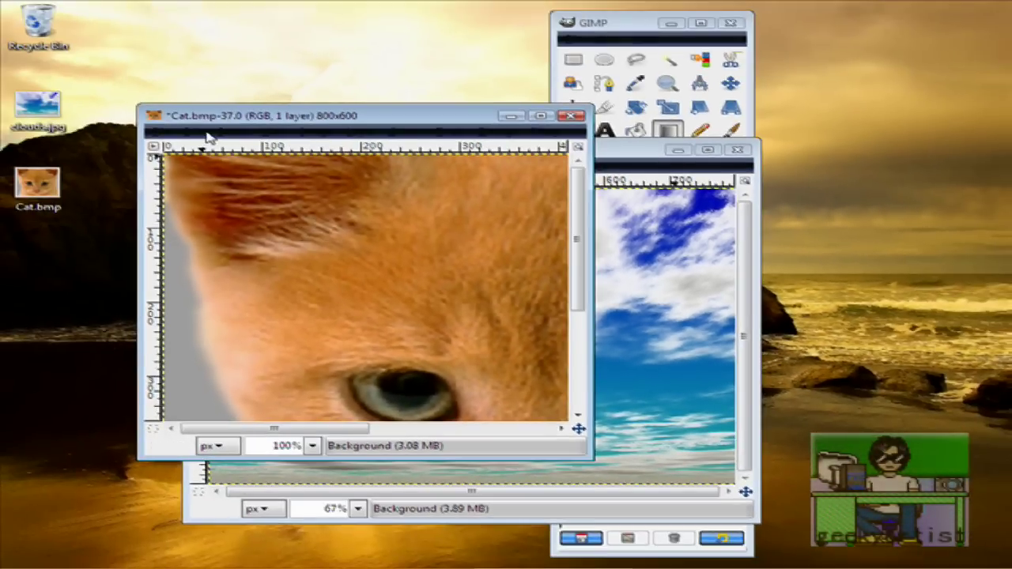
Copy the entire Cat.bmp kitten image and return to clouds.jpg.
left_click(154, 117)
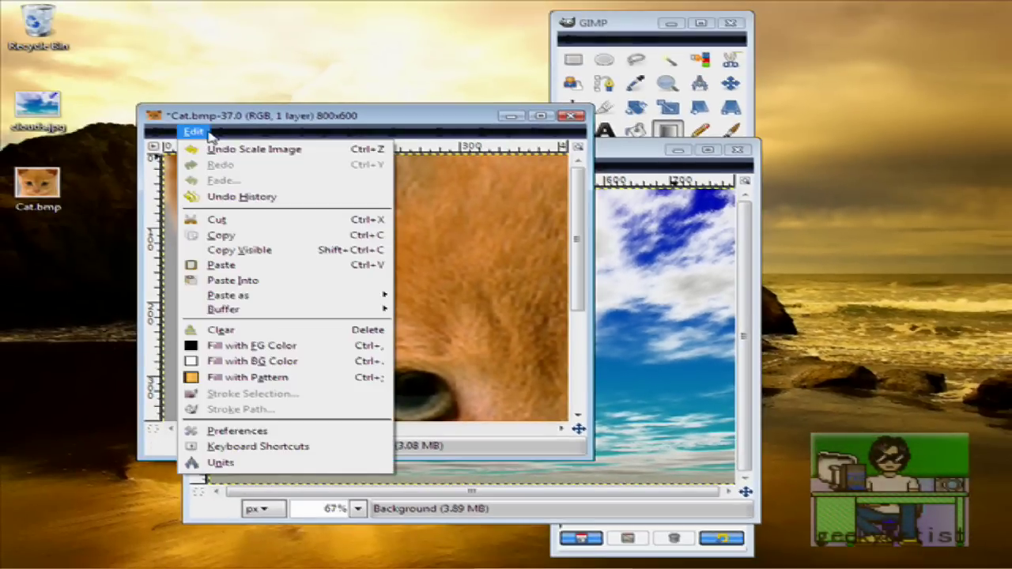
left_click(220, 235)
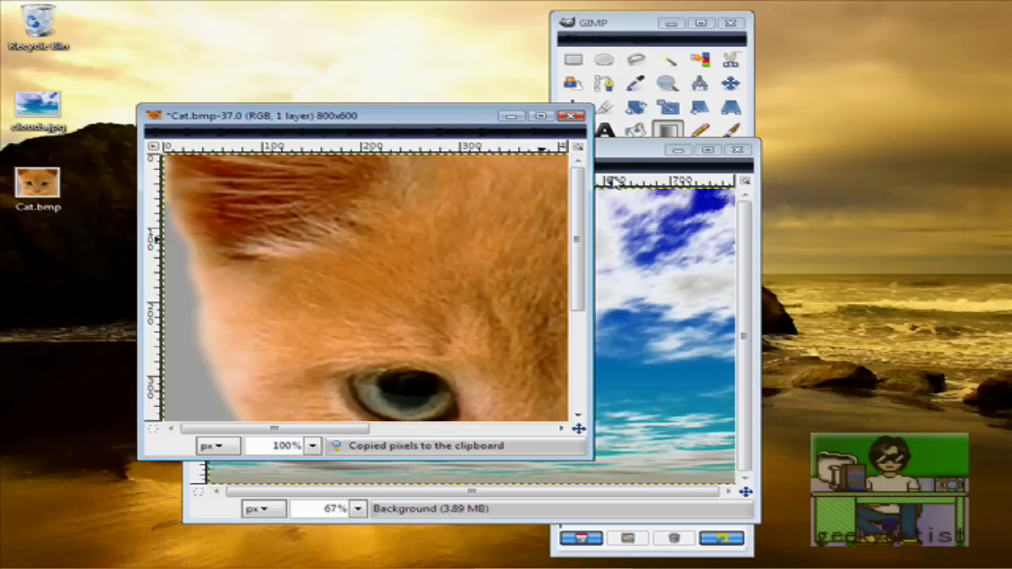
left_click(633, 159)
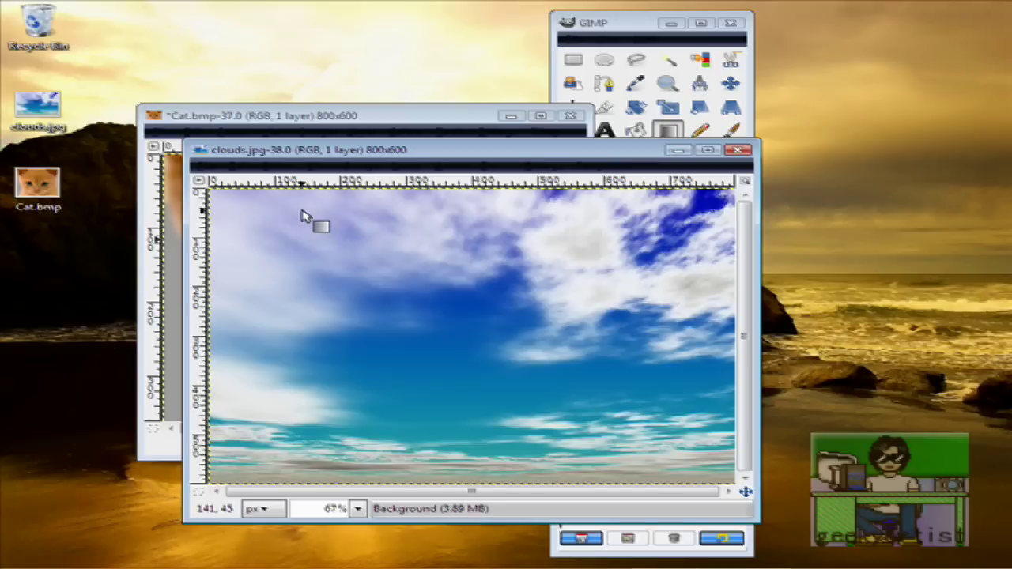
Duplicate the clouds Background layer and select the new Background copy layer.
key("ctrl+l")
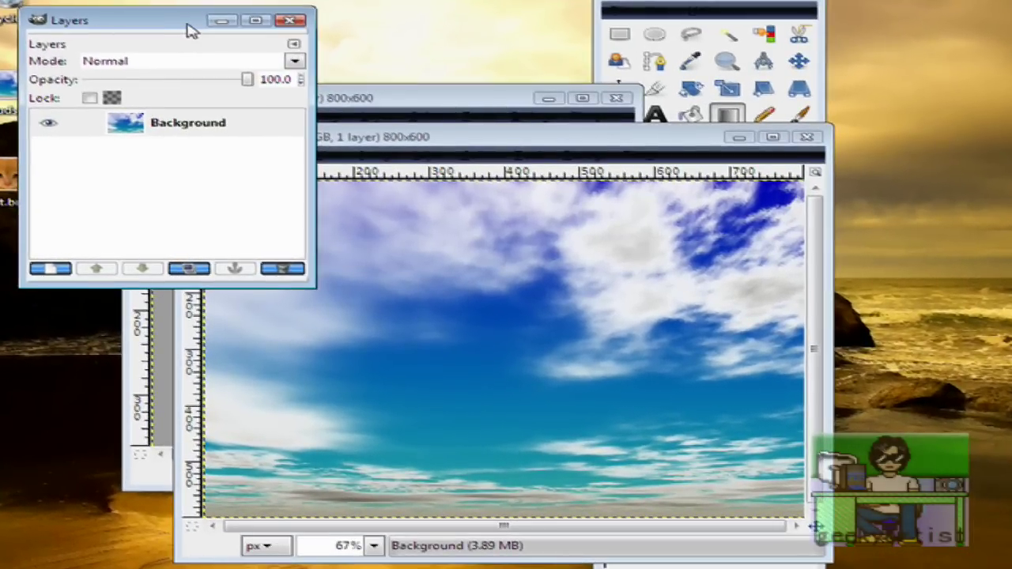
left_click_drag(190, 29, 538, 129)
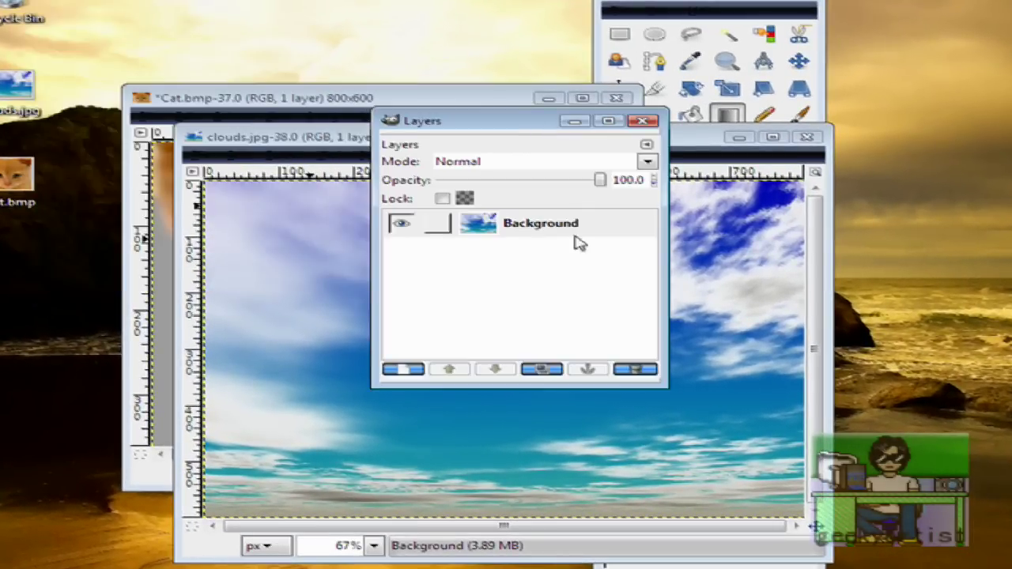
left_click(518, 231)
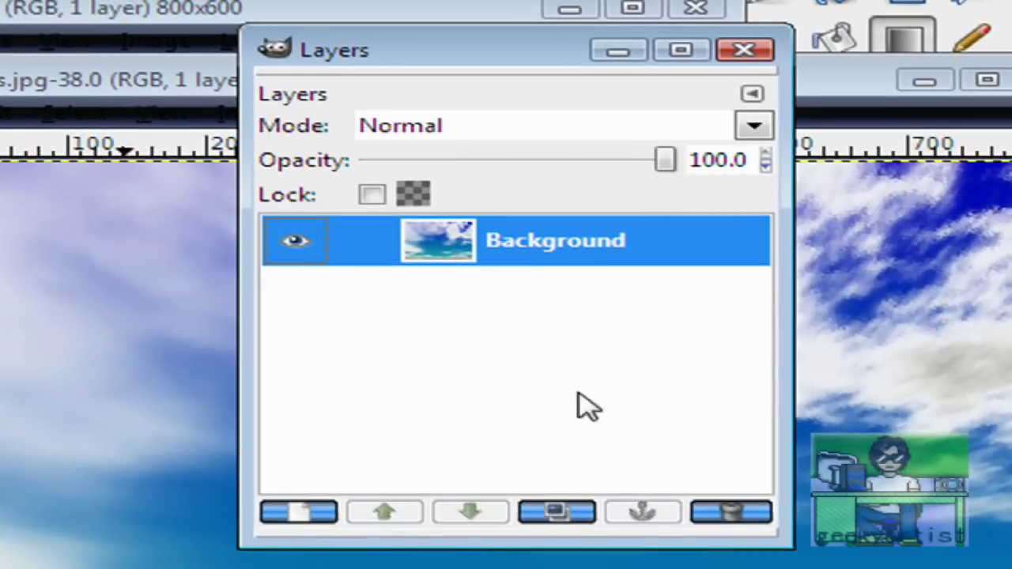
left_click(563, 514)
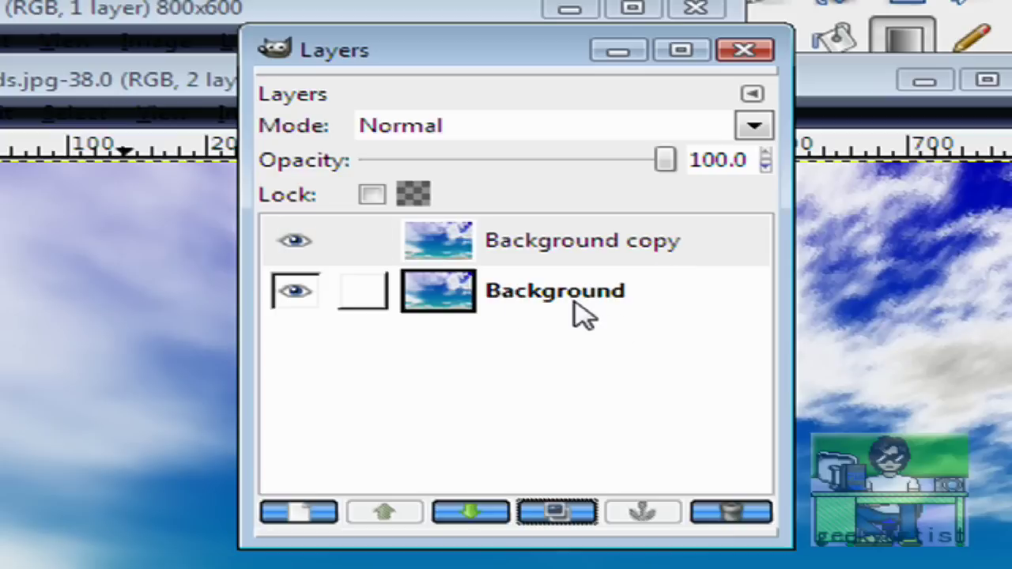
left_click_drag(644, 260, 124, 86)
Paste the kitten into clouds.jpg and anchor it onto the Background copy layer.
left_click(124, 85)
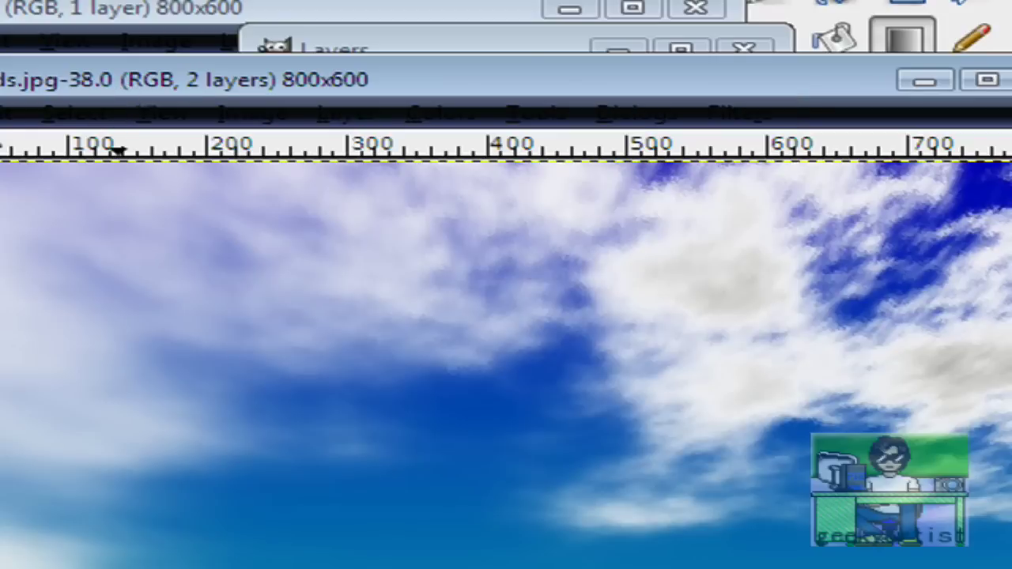
left_click(3, 128)
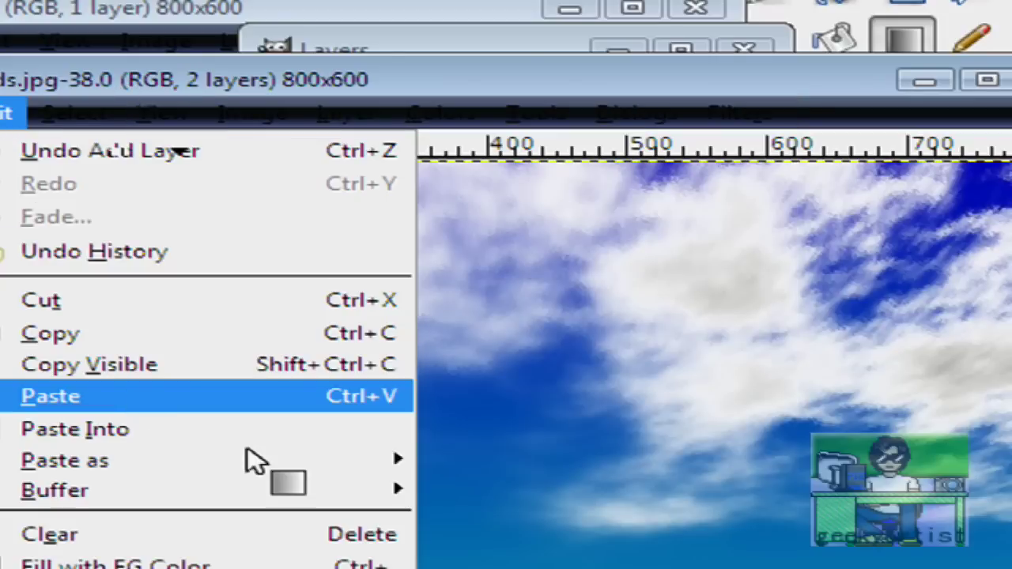
left_click(253, 396)
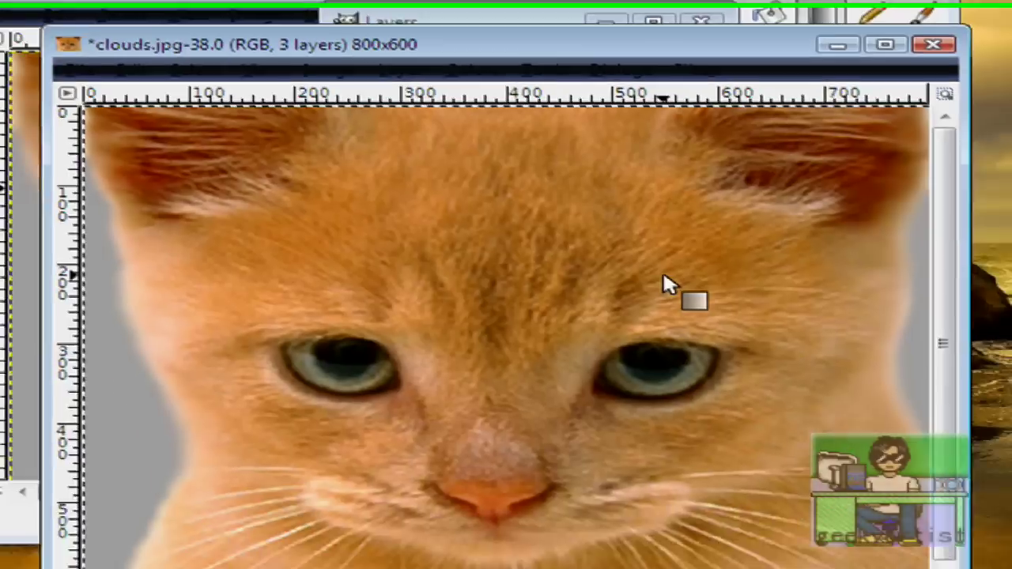
key("ctrl+l")
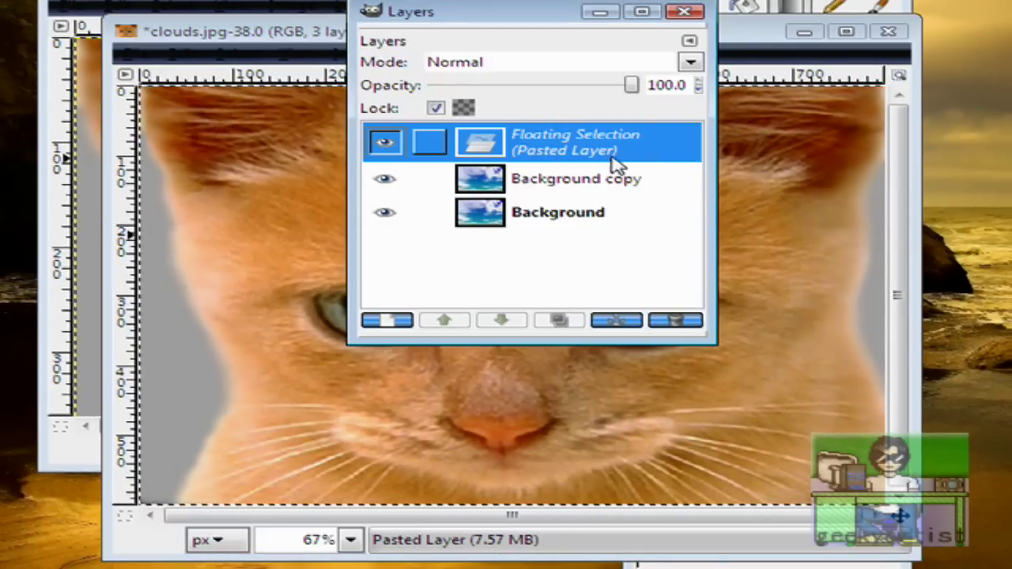
left_click(617, 321)
left_click(609, 152)
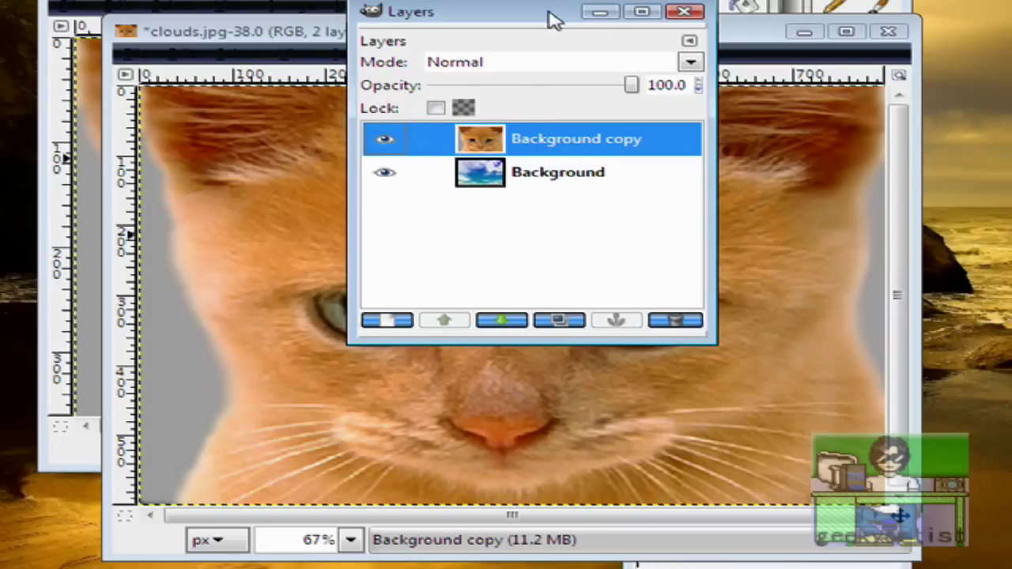
Lower the Background copy layer's opacity to about 50.4.
left_click_drag(551, 20, 1009, 44)
left_click_drag(474, 32, 306, 32)
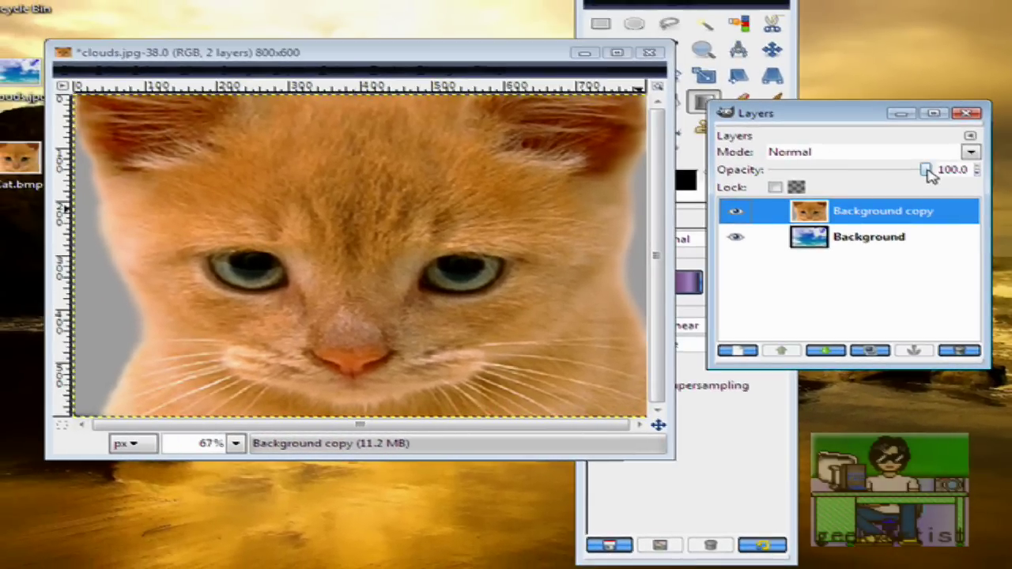
left_click_drag(929, 171, 874, 187)
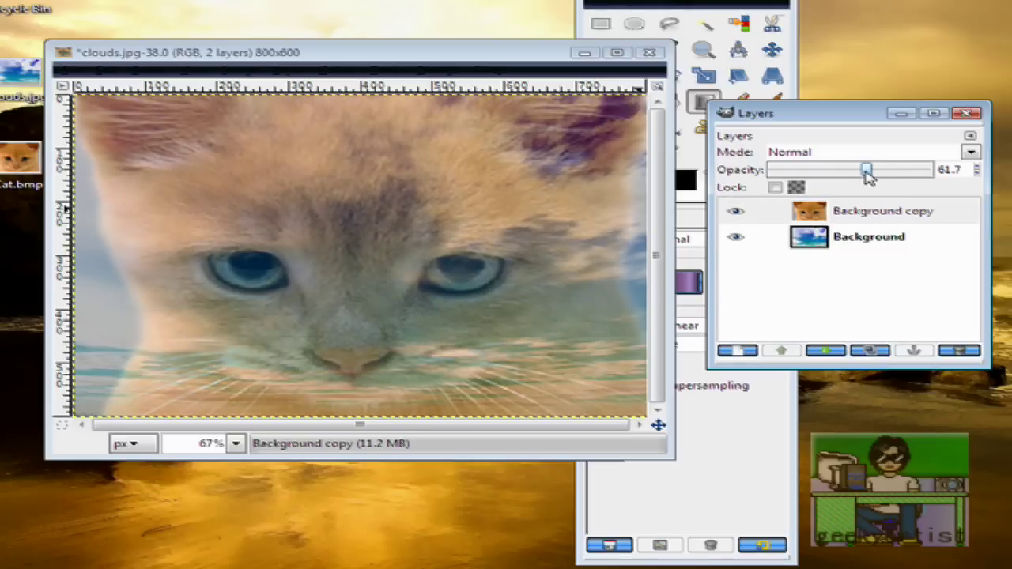
mouse_move(868, 177)
left_mouse_down()
mouse_move(843, 172)
mouse_move(866, 181)
mouse_move(843, 185)
mouse_move(844, 172)
mouse_move(852, 182)
left_mouse_up()
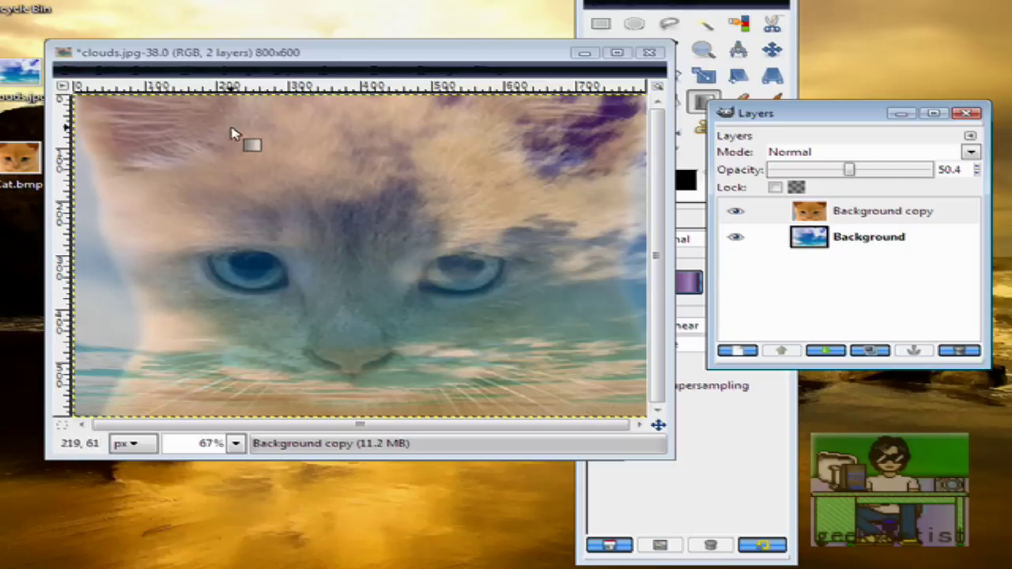
Save the composite as z.jpg on the Desktop, accepting the JPEG export settings.
left_click(69, 71)
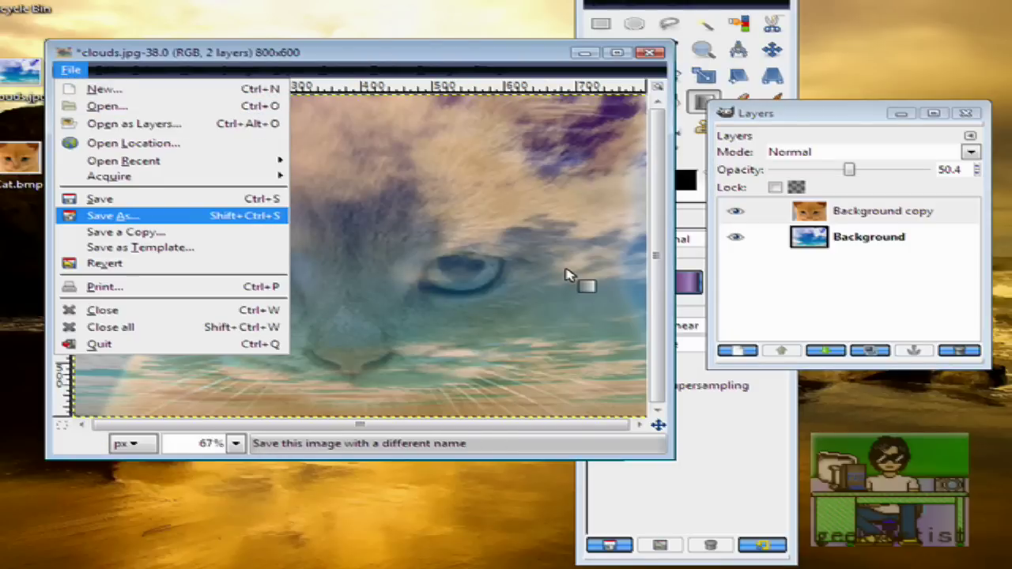
key("Return")
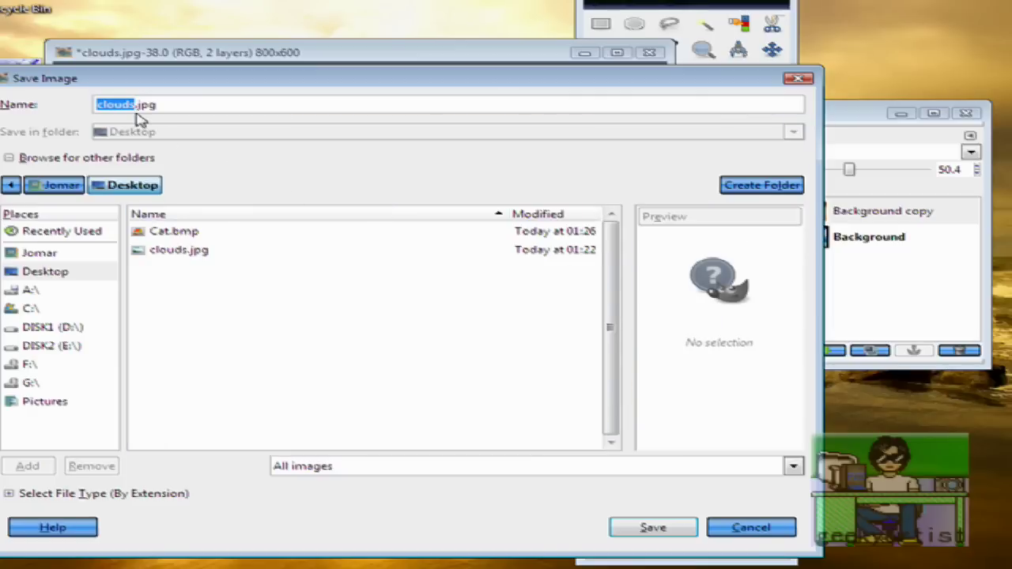
type("a")
left_click(660, 532)
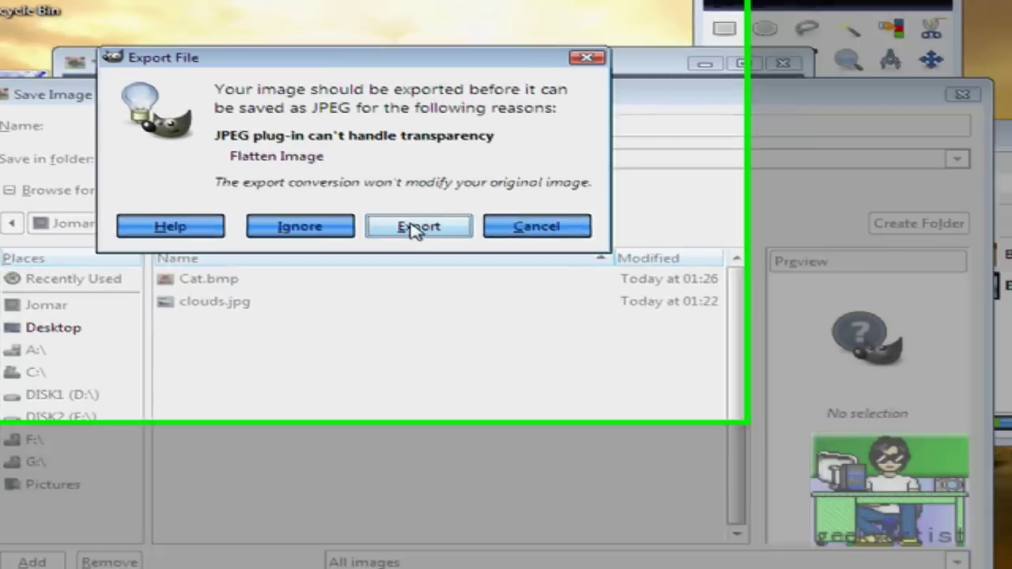
left_click(343, 190)
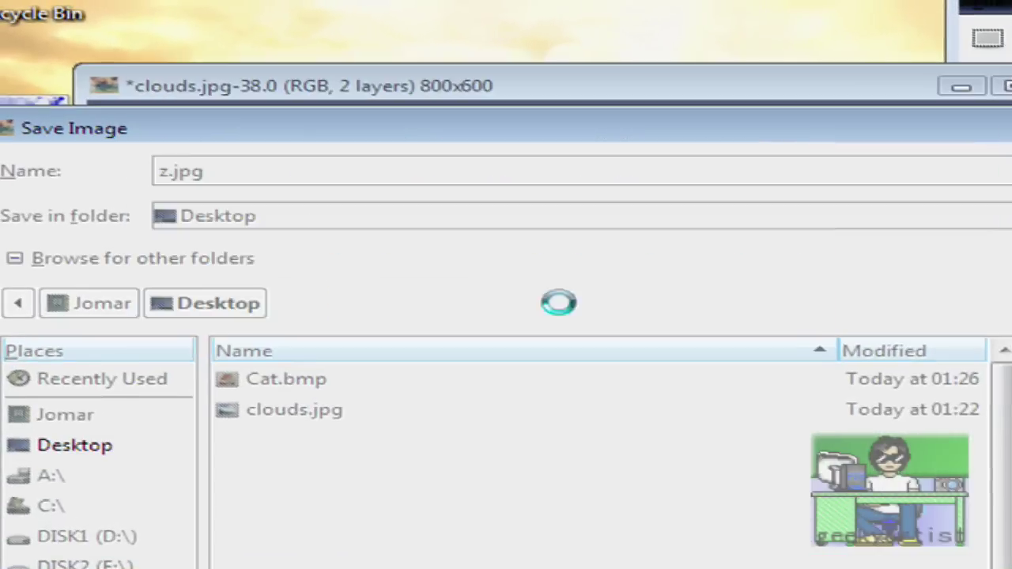
Finish exporting z.jpg, then create a new 420x300 blank image.
left_click(484, 409)
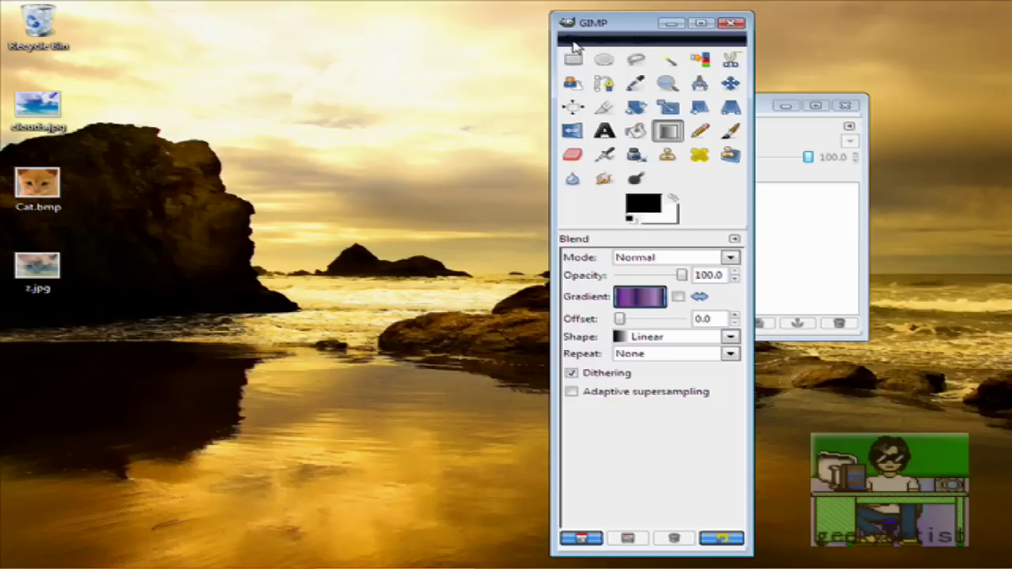
left_click(574, 39)
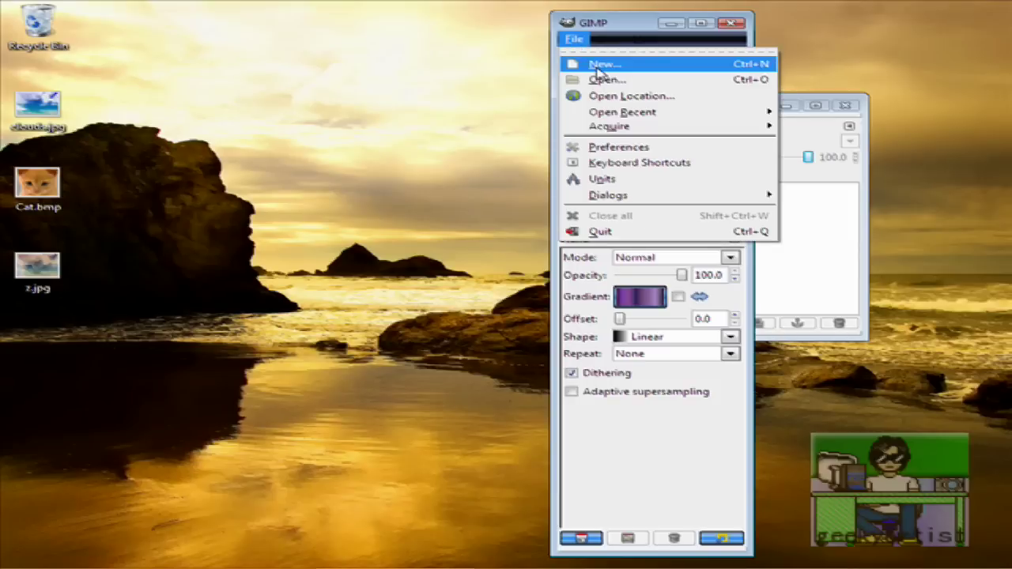
left_click(594, 64)
left_click(310, 231)
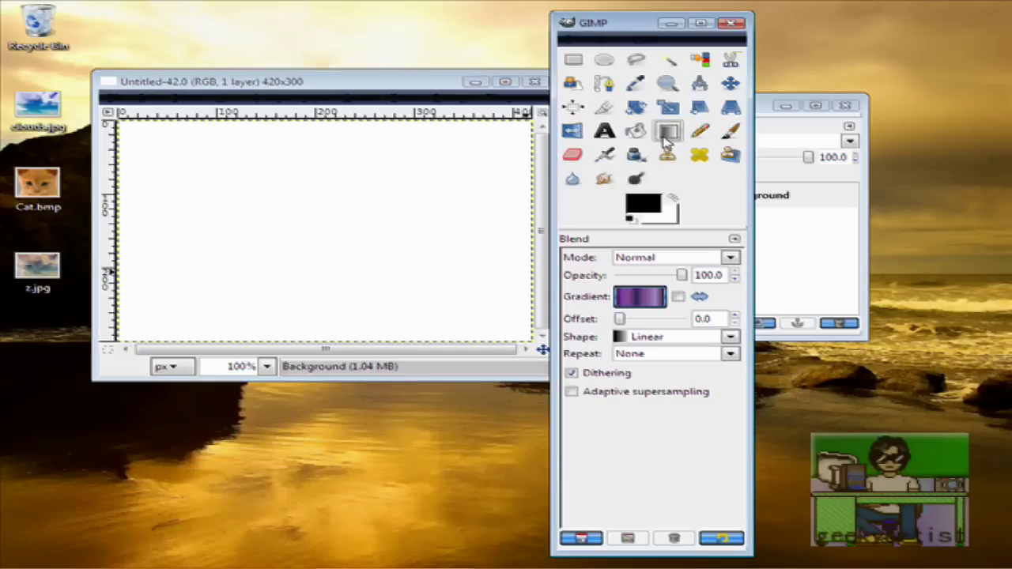
Select the Tropical Colors gradient and blend it horizontally from the left edge to the right.
left_click(649, 303)
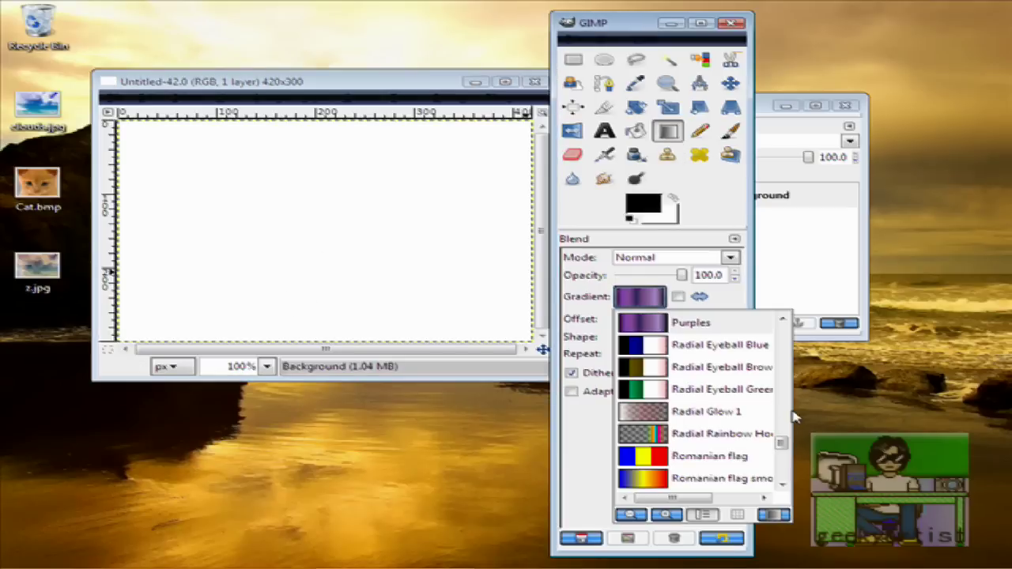
left_click_drag(782, 445, 798, 494)
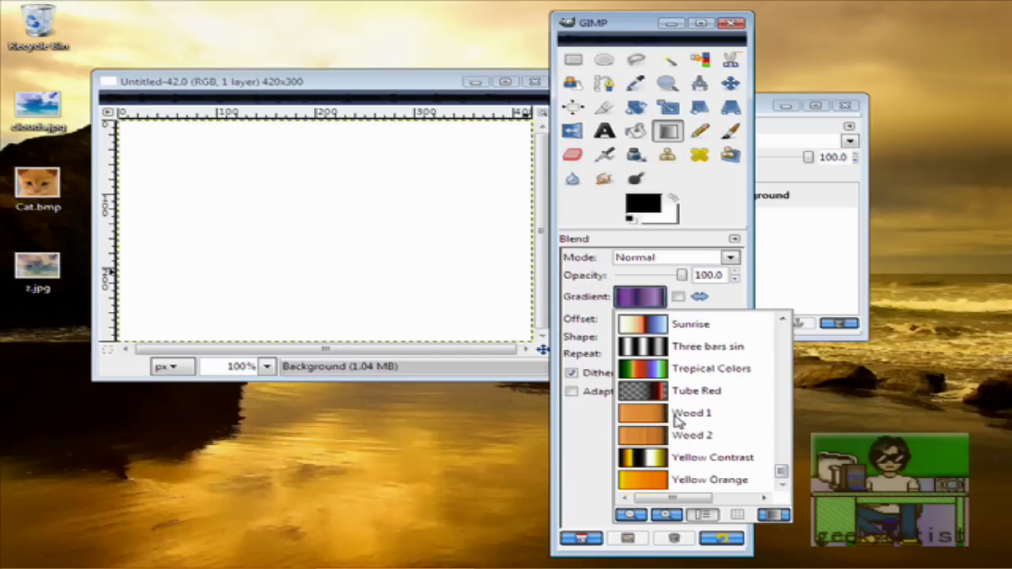
left_click(674, 368)
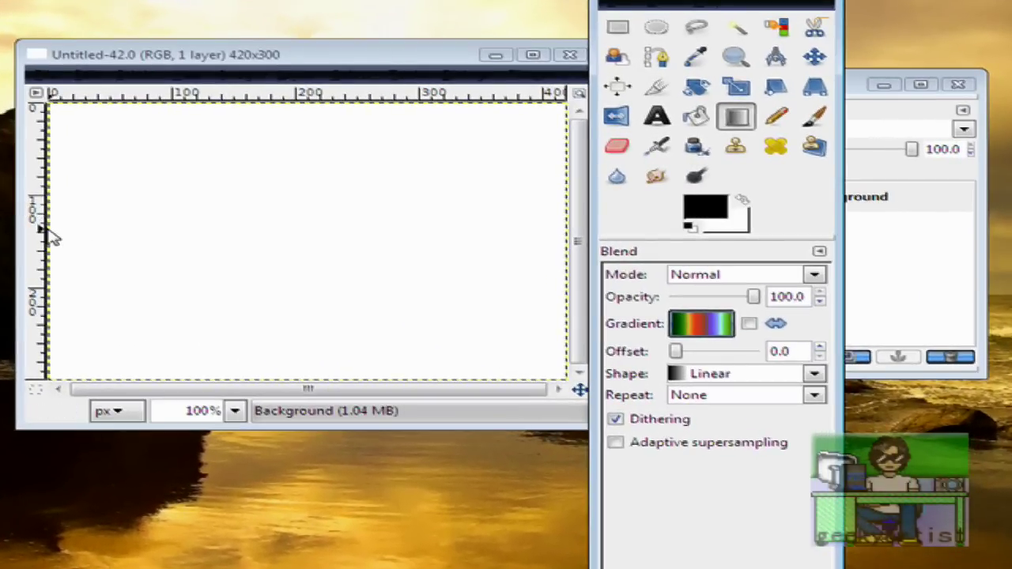
left_click(702, 331)
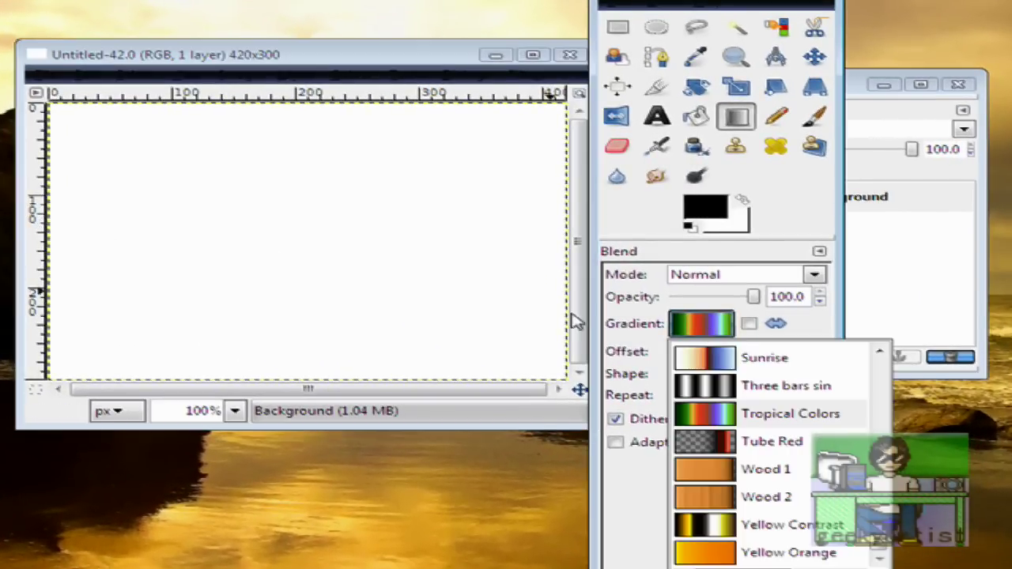
left_click(71, 237)
left_click_drag(49, 235, 577, 237)
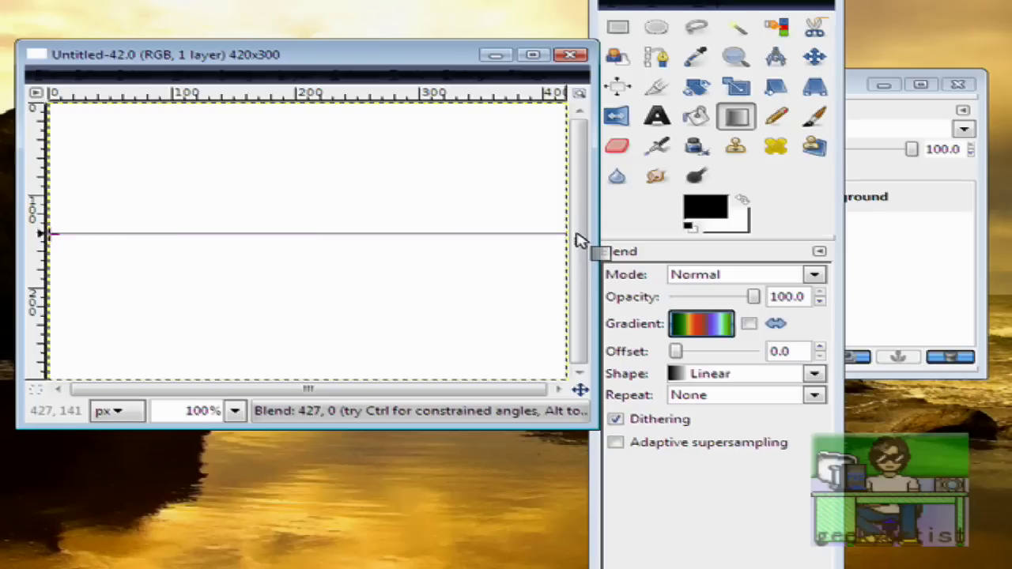
left_click_drag(578, 240, 577, 242)
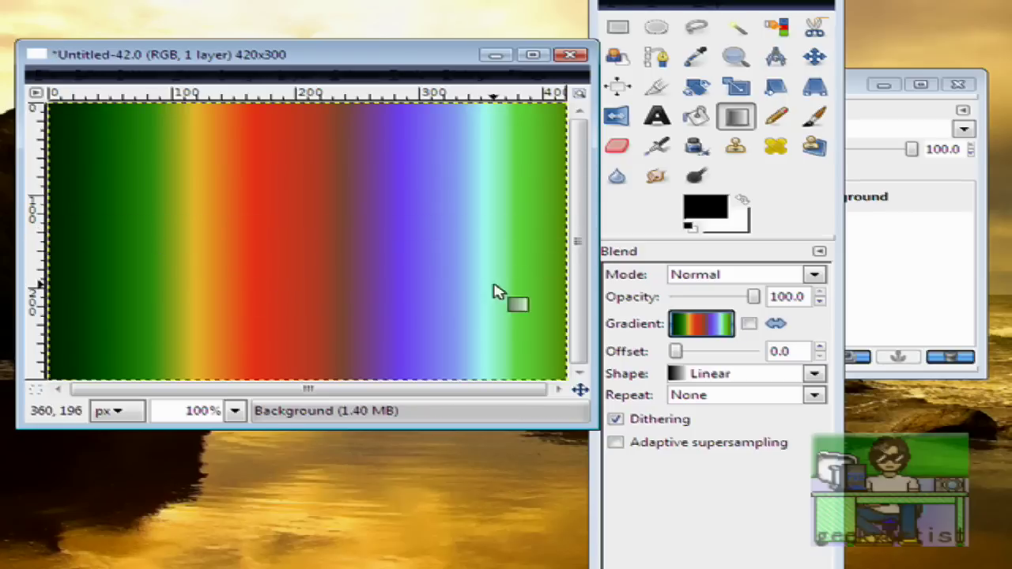
Duplicate the gradient layer and make Background copy the active layer.
left_click_drag(864, 88, 484, 77)
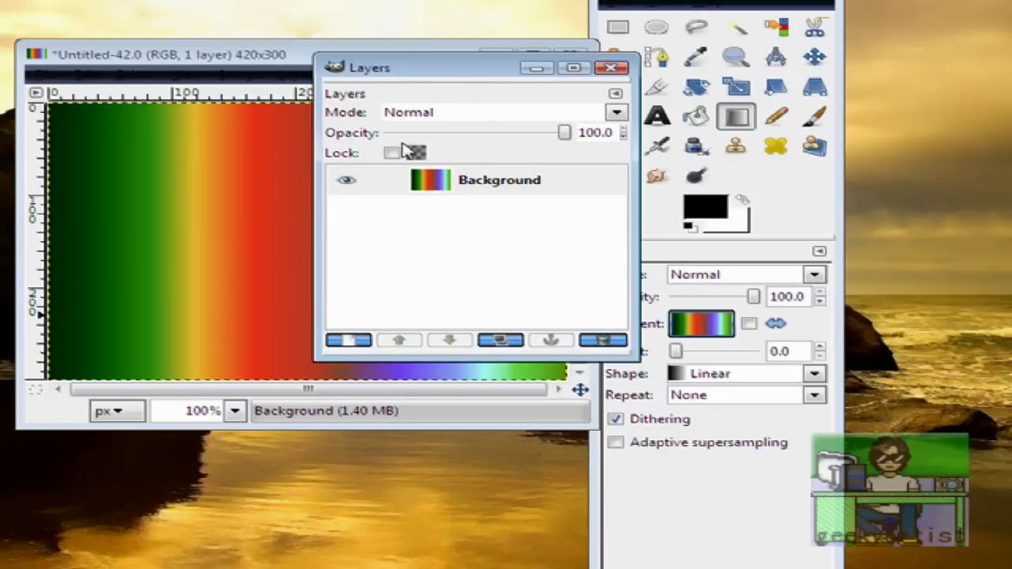
left_click(498, 340)
left_click(536, 188)
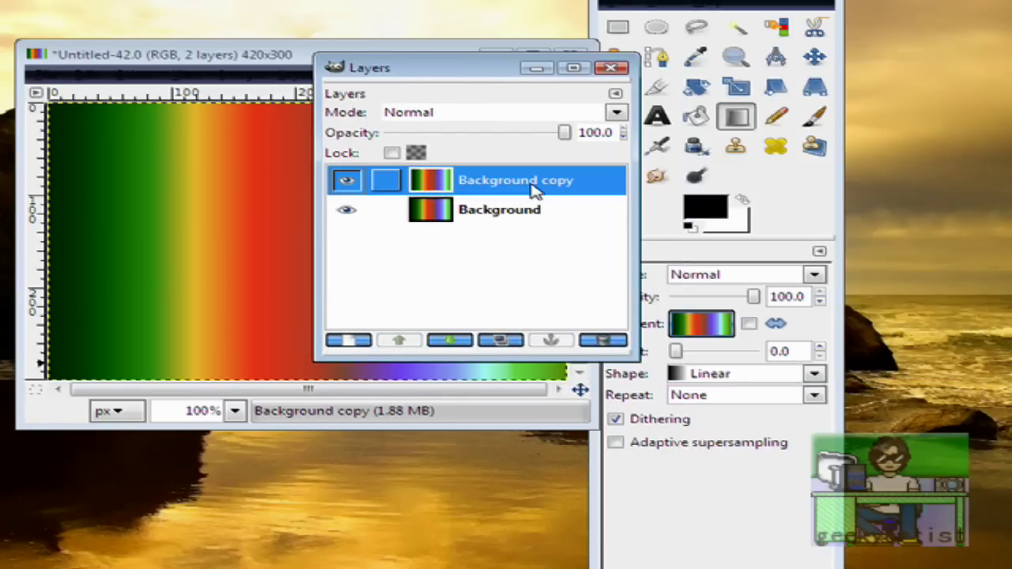
left_click(281, 61)
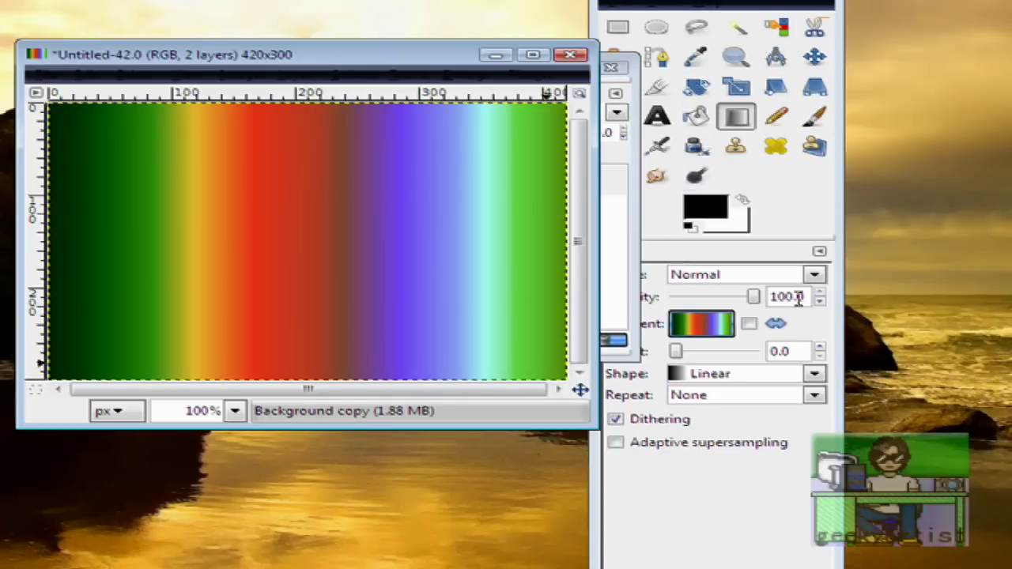
Pick Pastels from the Blend tool's gradient list.
left_click(715, 325)
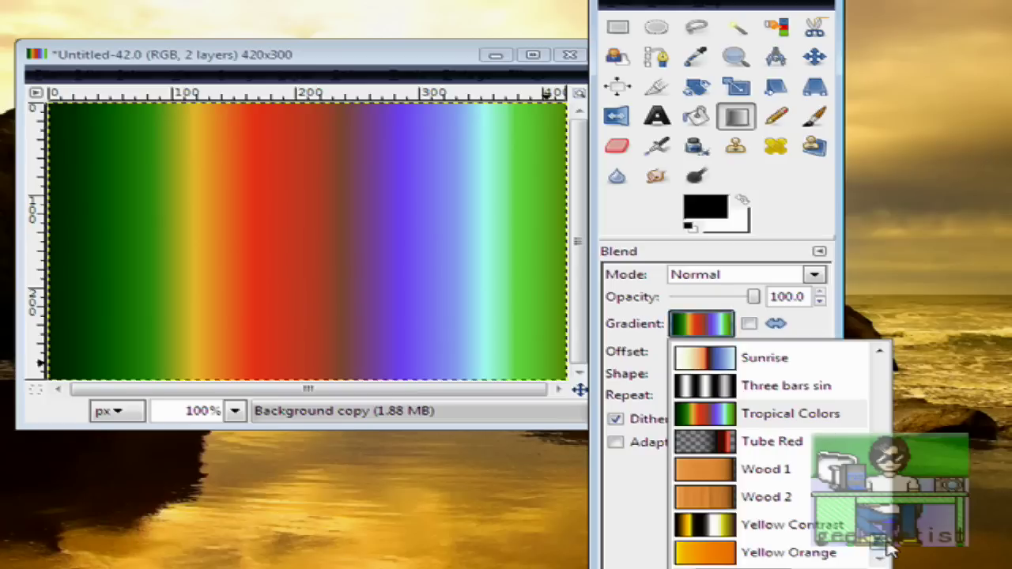
scroll(879, 546, "up", 10)
scroll(892, 404, "up", 8)
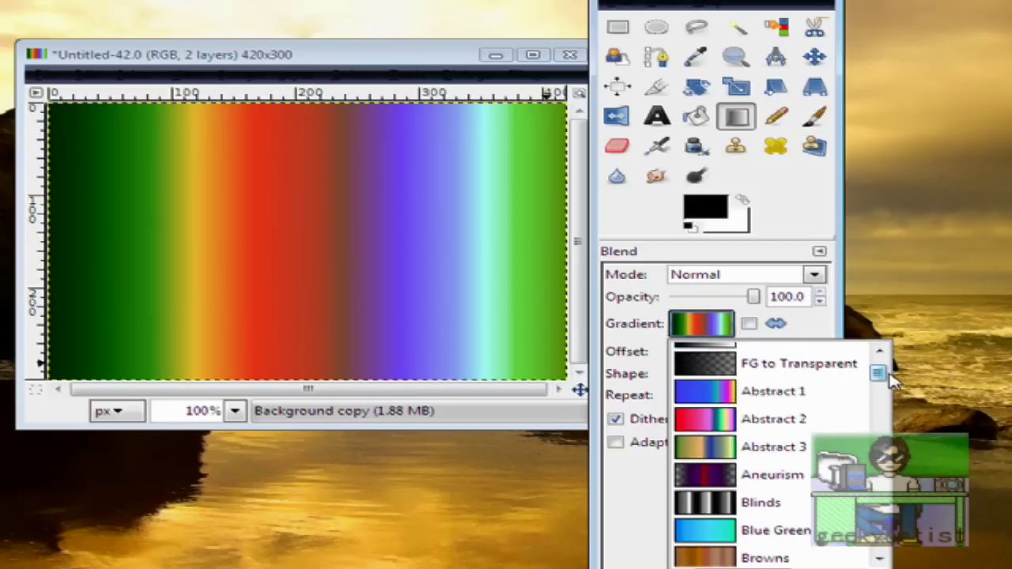
scroll(892, 403, "down", 3)
scroll(892, 395, "down", 1)
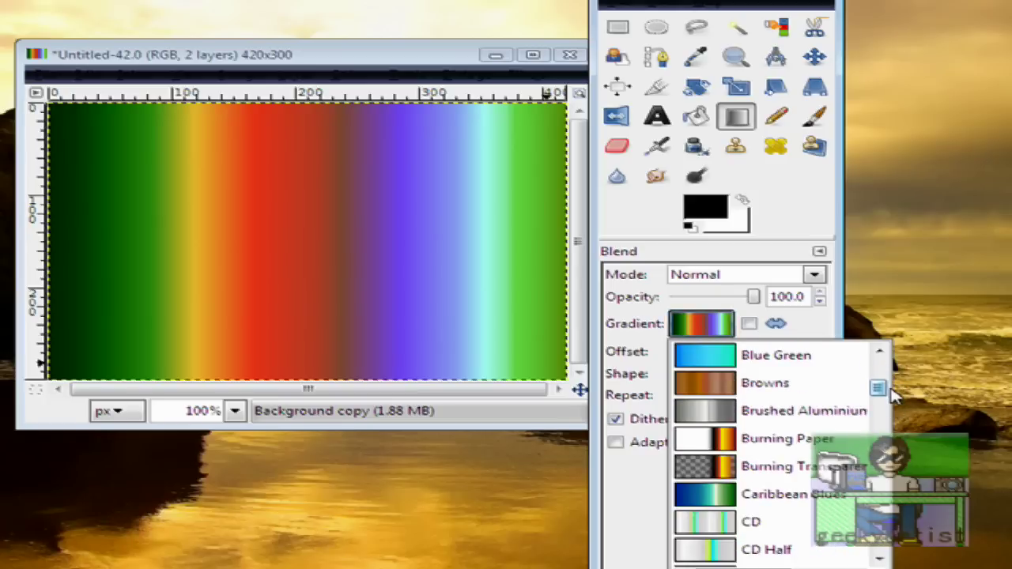
scroll(895, 399, "down", 10)
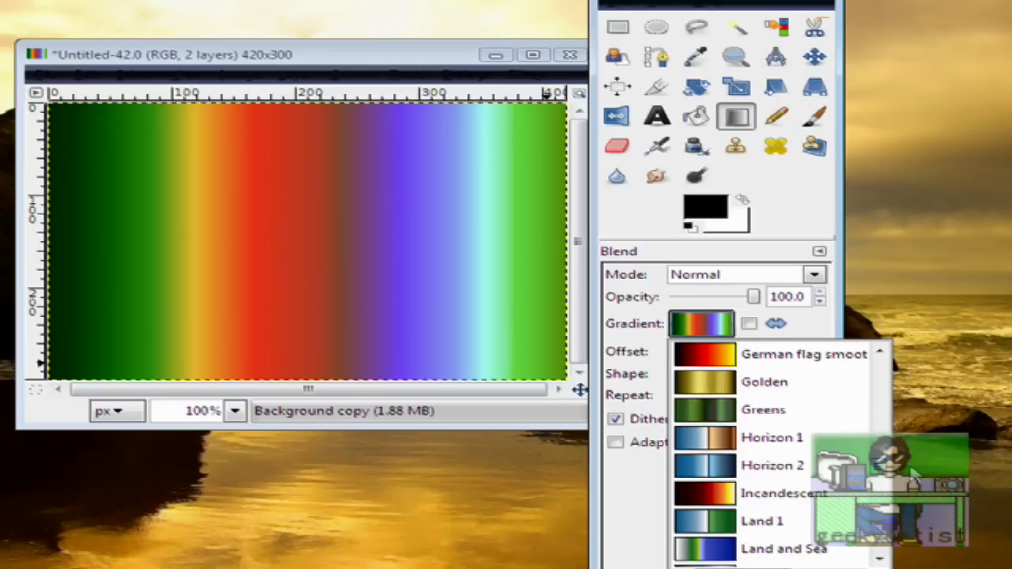
scroll(892, 443, "down", 10)
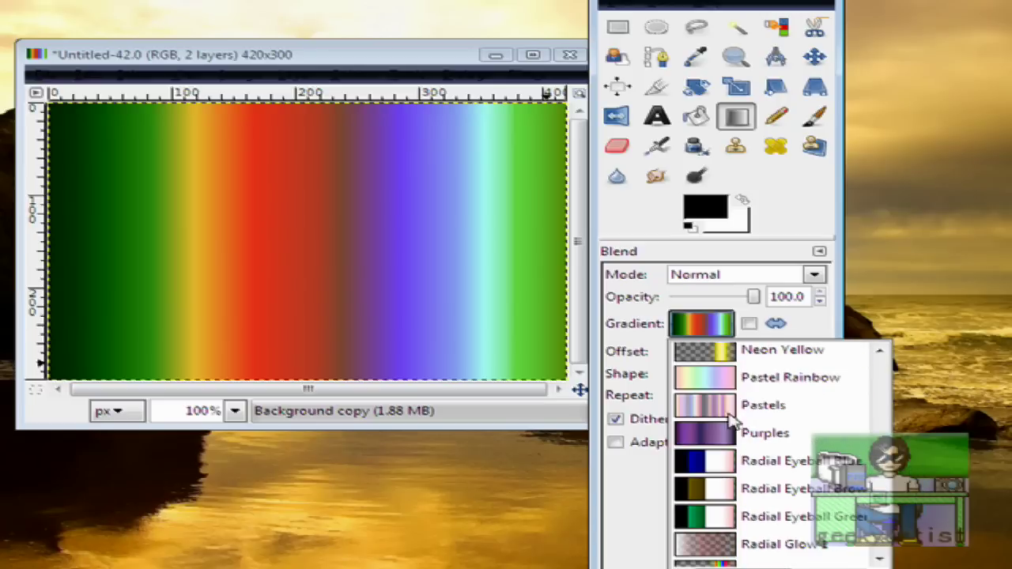
left_click(699, 420)
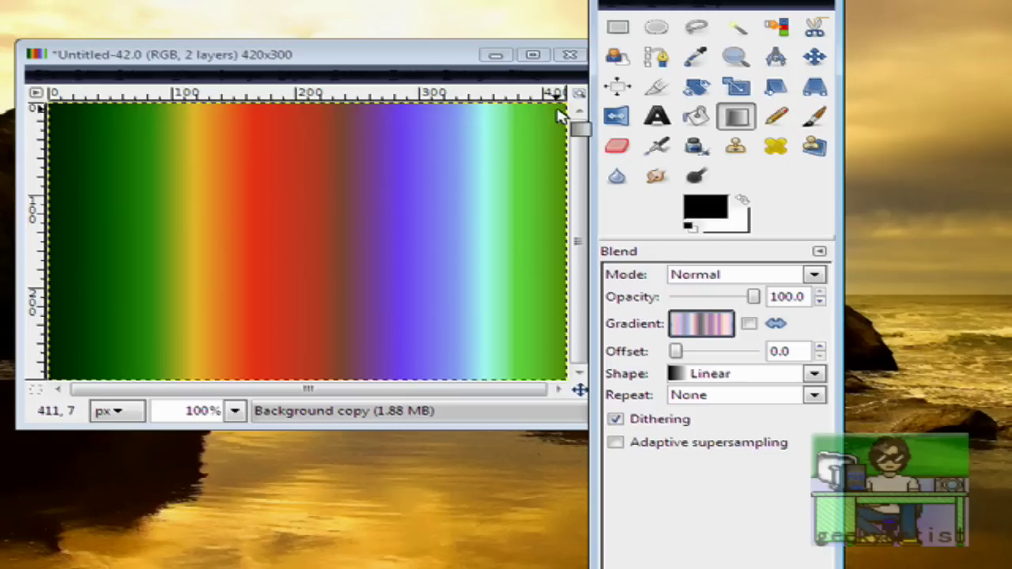
Drag a diagonal Pastels gradient from top-right to bottom-left across Background copy.
left_click_drag(563, 106, 43, 393)
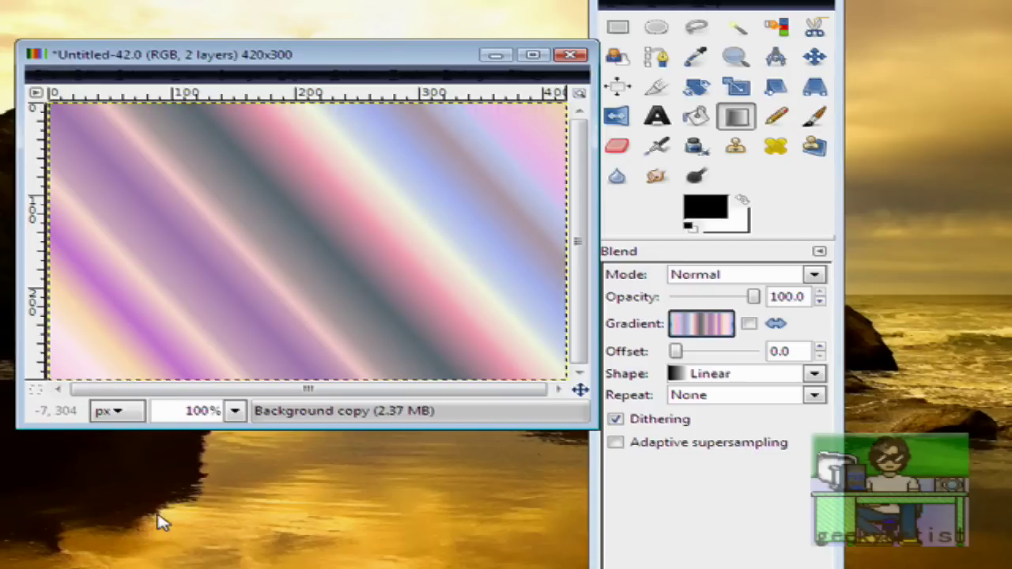
key("ctrl+l")
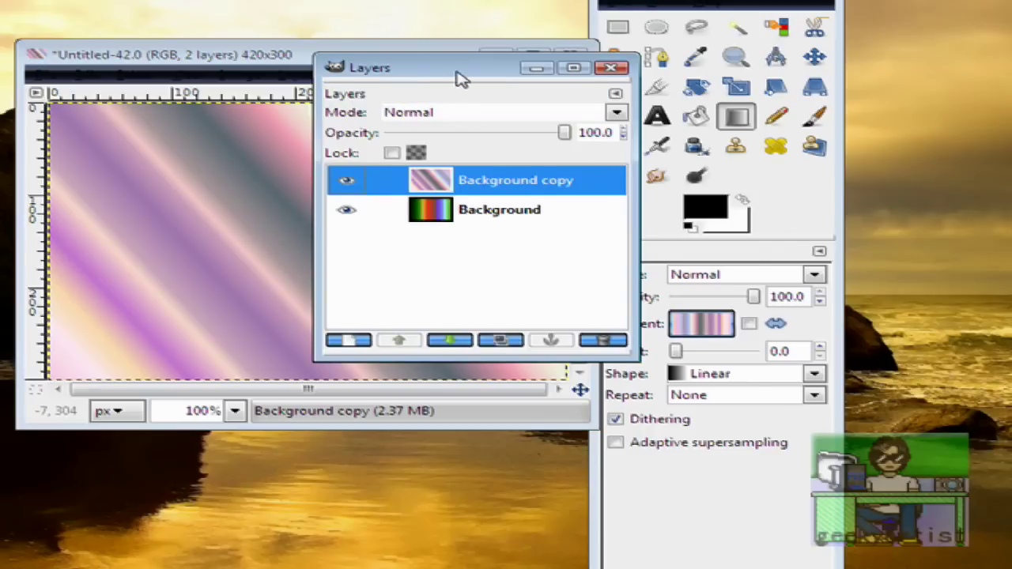
Drop Background copy's opacity to 53.9 so Tropical Colors shows through the diagonal Pastels.
left_click_drag(458, 77, 735, 90)
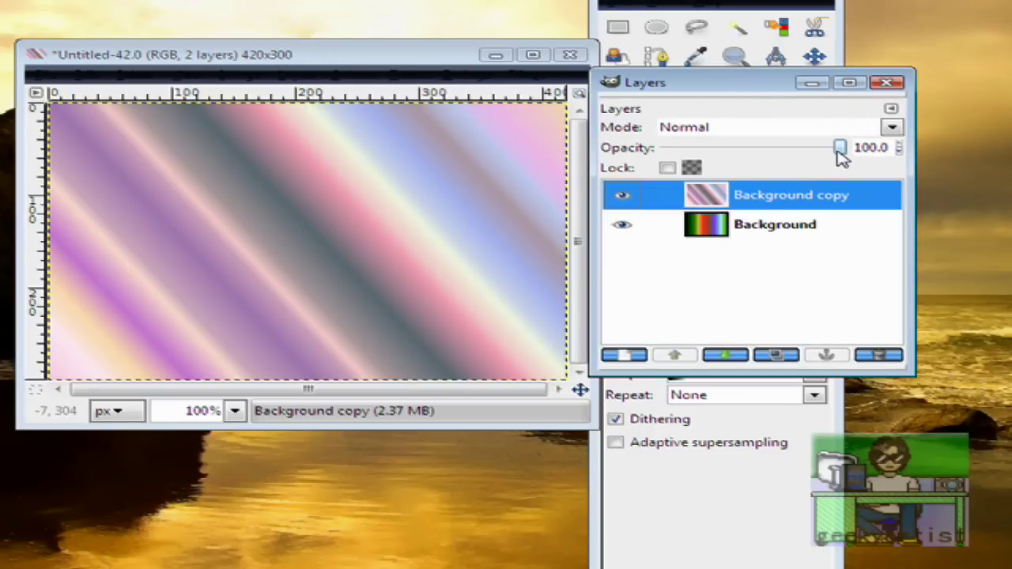
left_click_drag(840, 149, 756, 158)
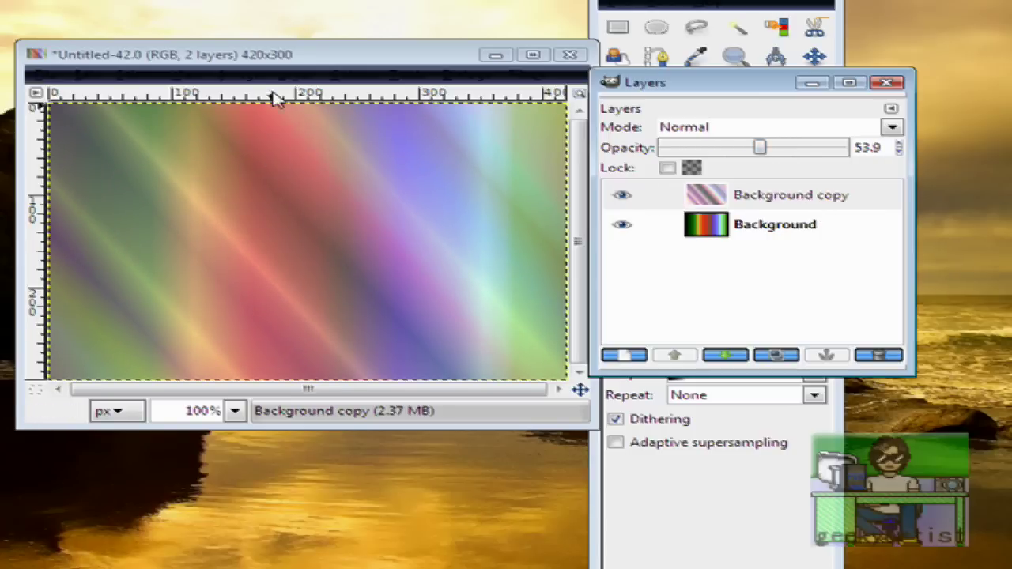
left_click(319, 56)
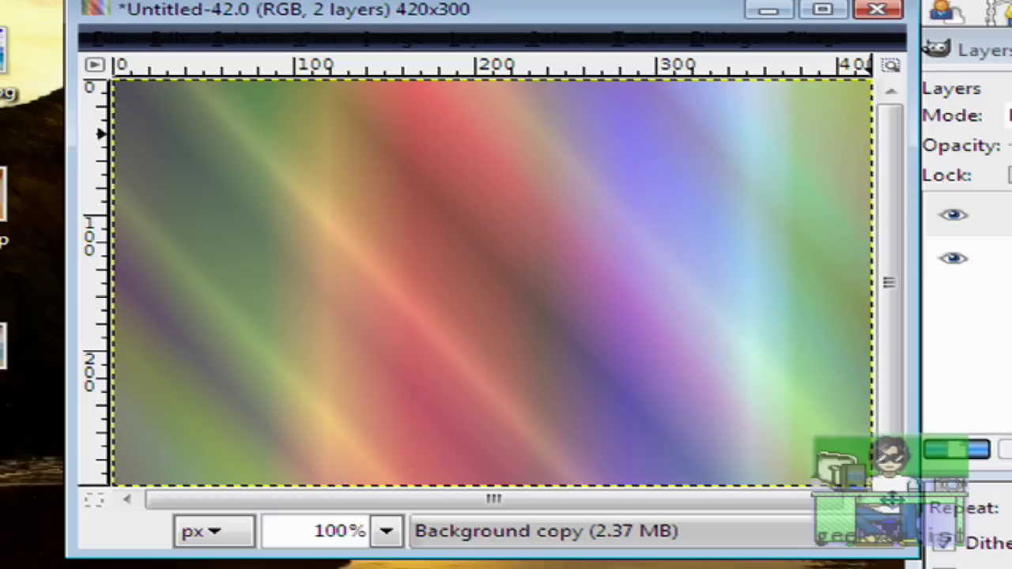
left_click_drag(989, 49, 234, 311)
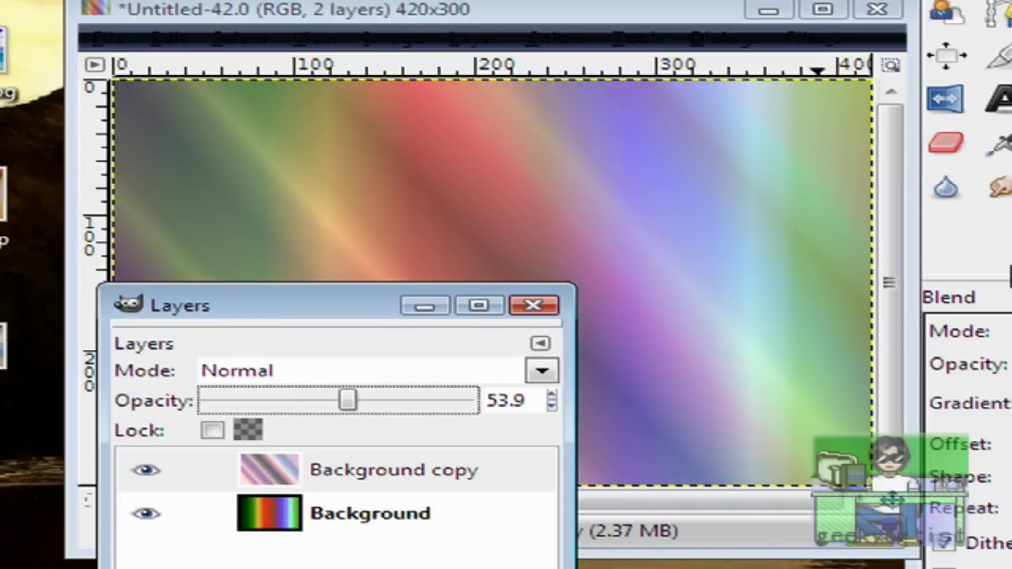
left_click_drag(969, 0, 908, 0)
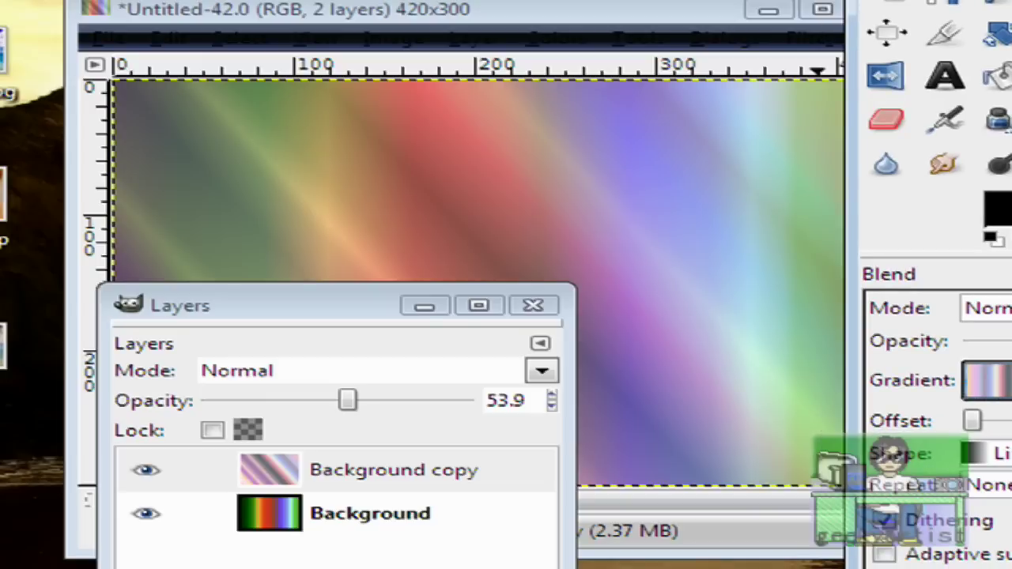